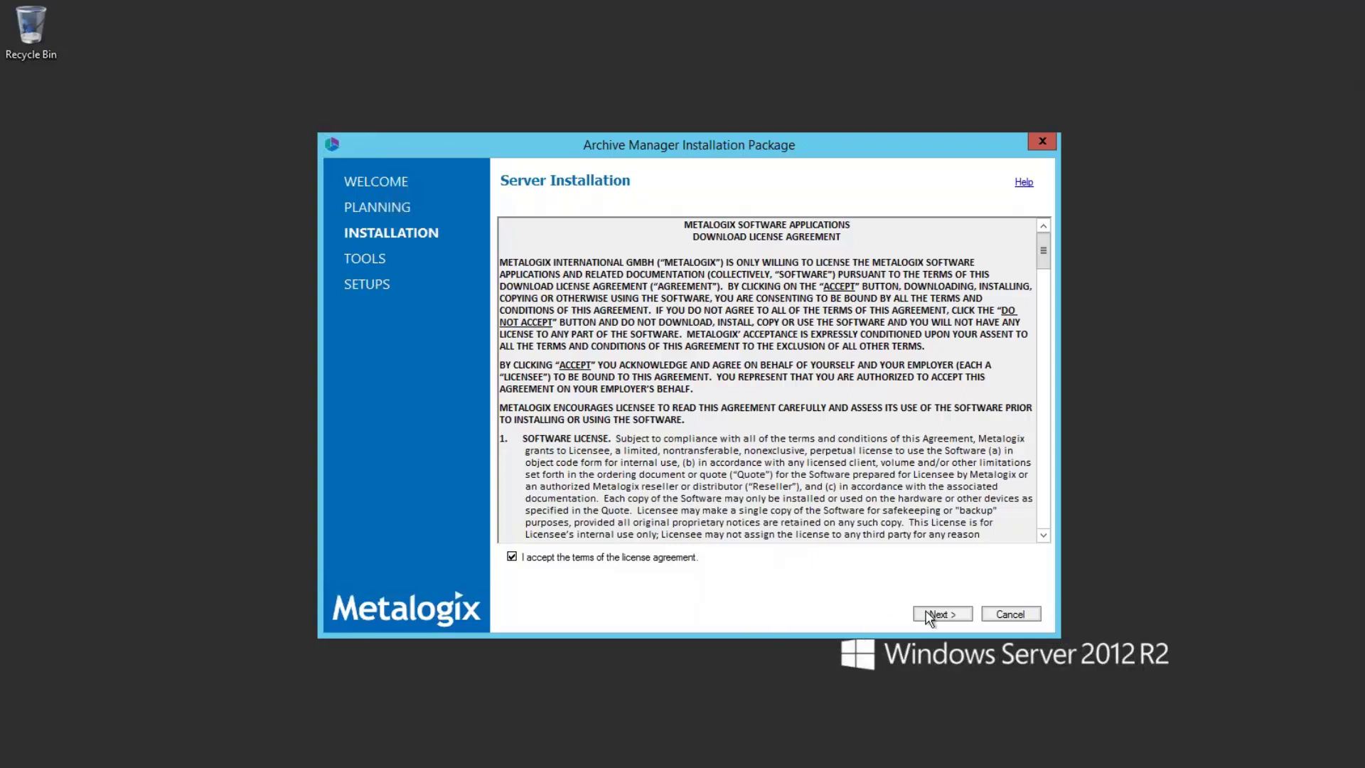
# Advance the server installation past the license agreement with all five components selected, then through the prerequisite checks to the superuser account settings
pyautogui.click(931, 616)
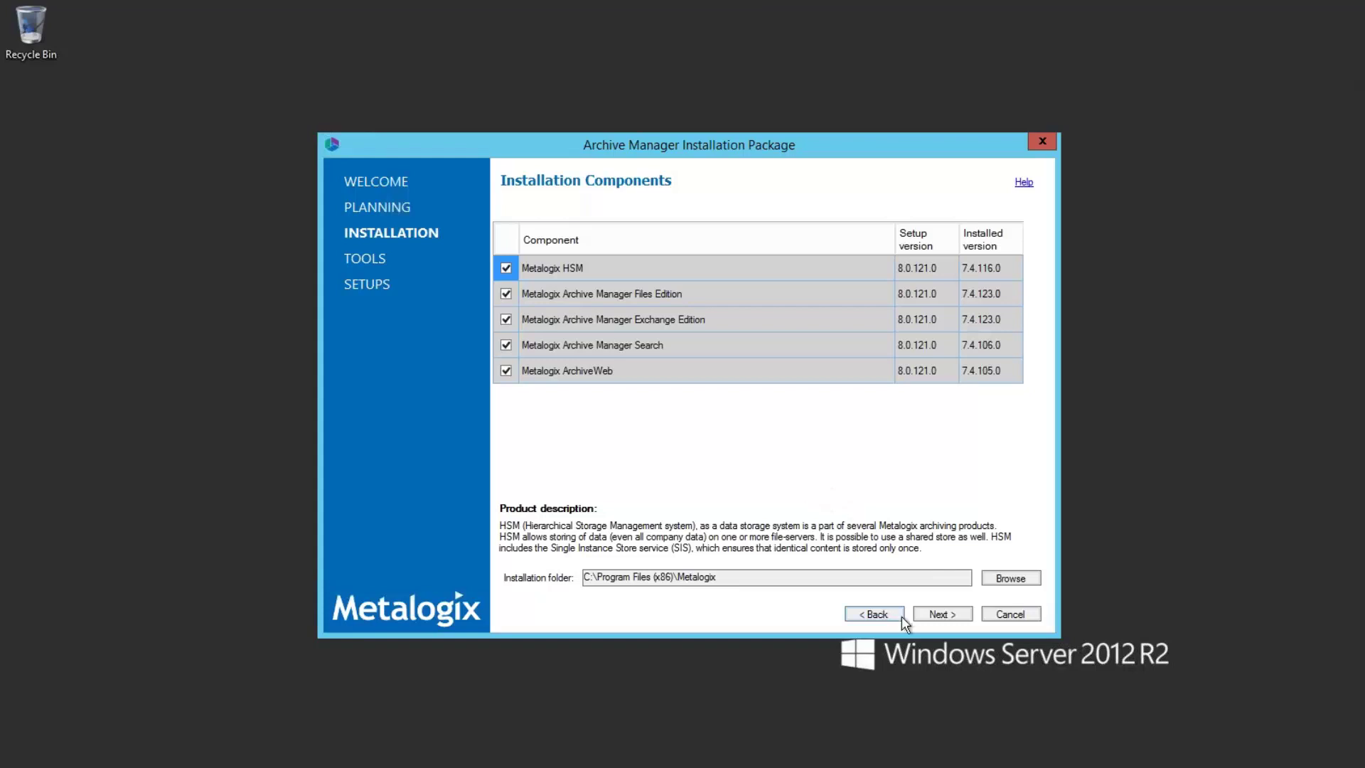
pyautogui.click(937, 616)
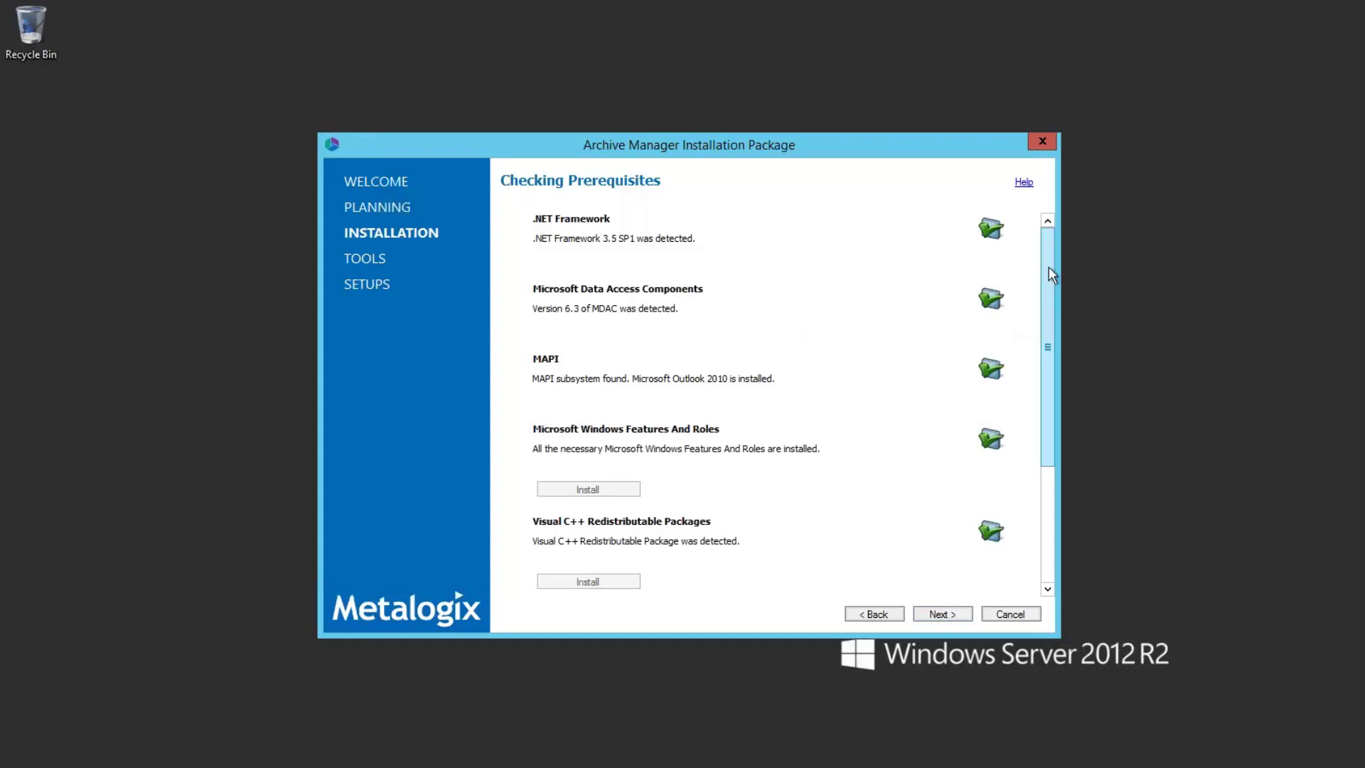
pyautogui.moveTo(1048, 268); pyautogui.dragTo(1048, 334)
pyautogui.scroll(-3, 1051, 341)
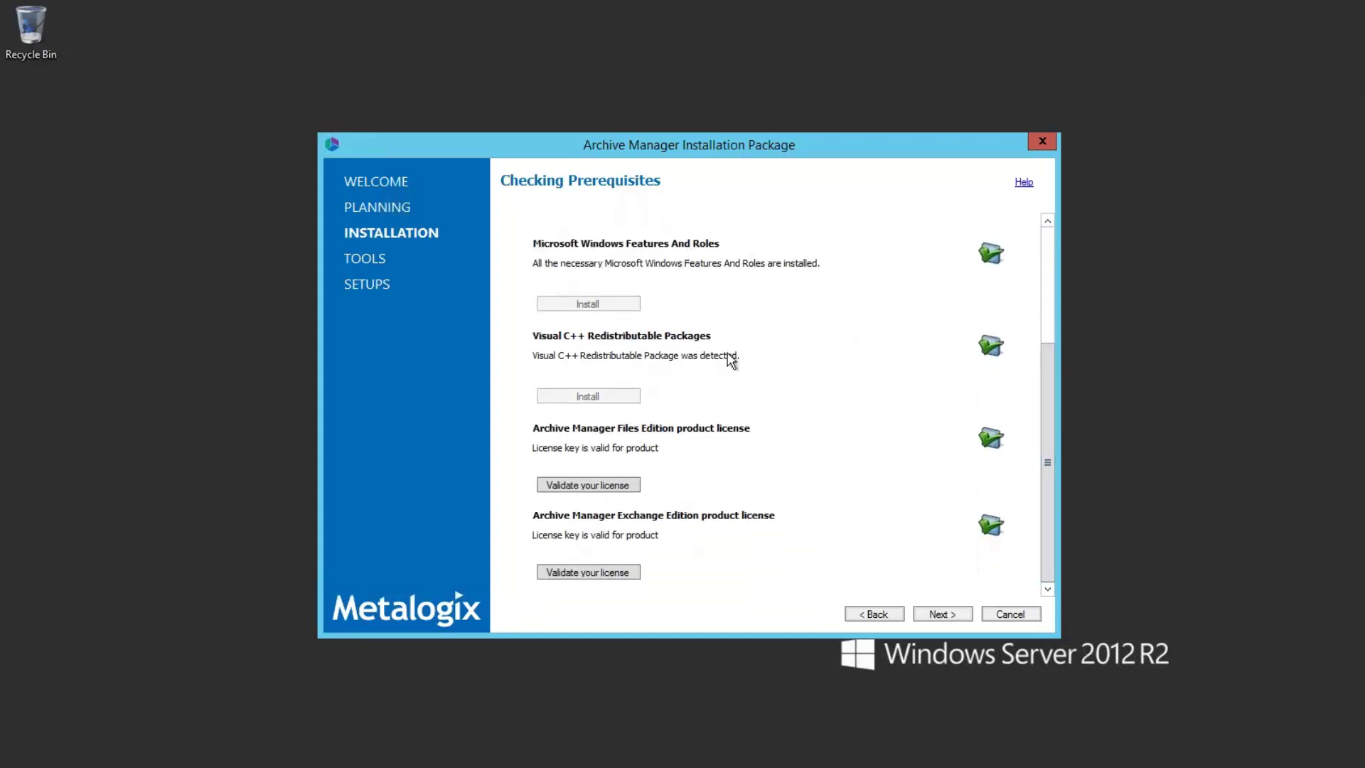
pyautogui.click(940, 614)
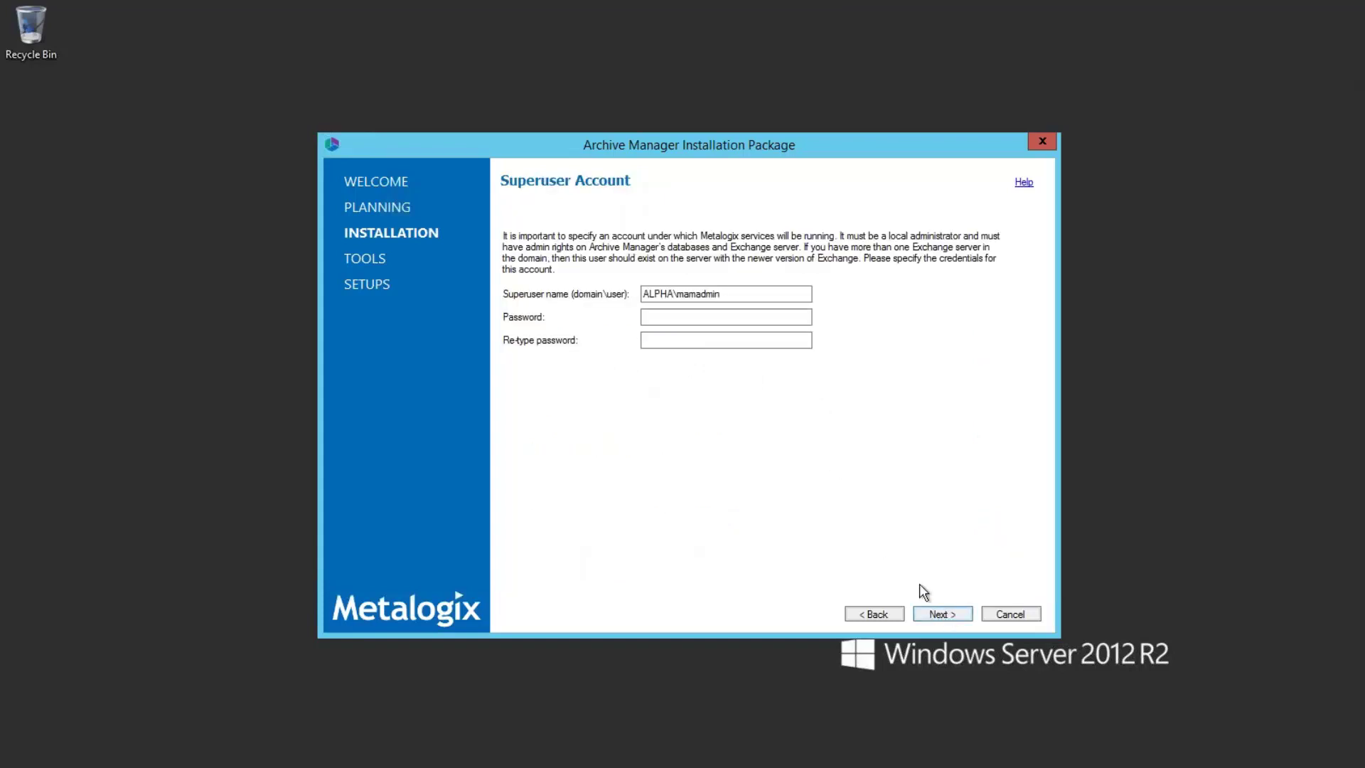
# Enter and re-enter the superuser account password, keep the existing superuser name, and continue
pyautogui.click(770, 317)
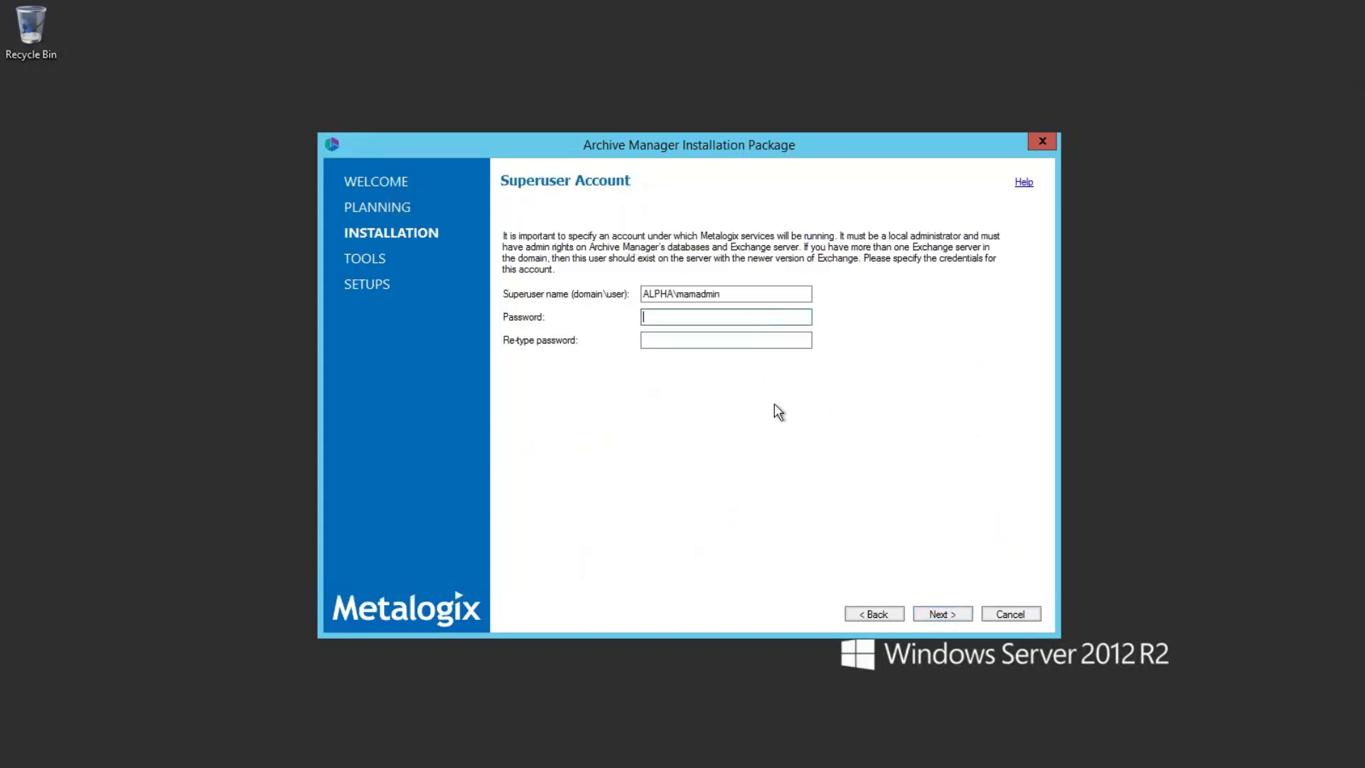
pyautogui.write('********')
pyautogui.press('Tab')
pyautogui.write('****')
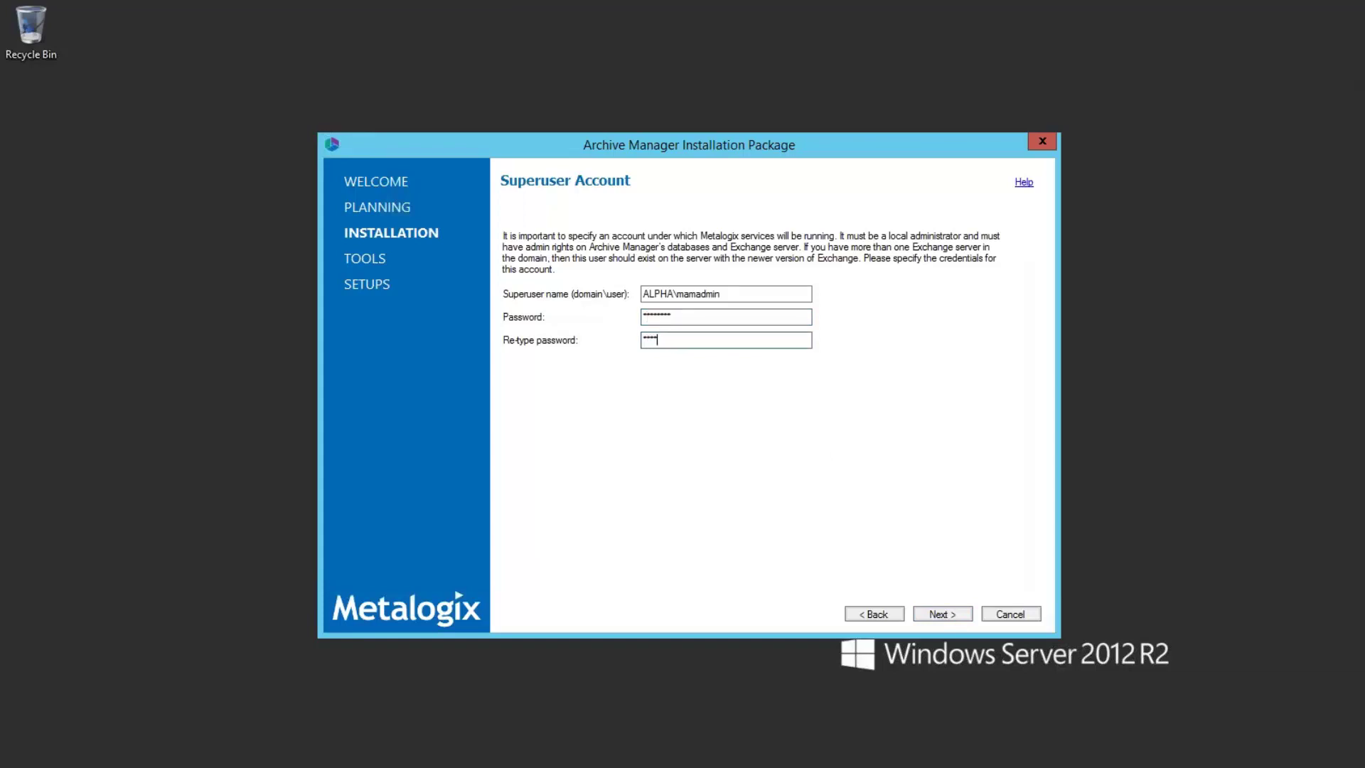
pyautogui.write('*****')
pyautogui.click(950, 615)
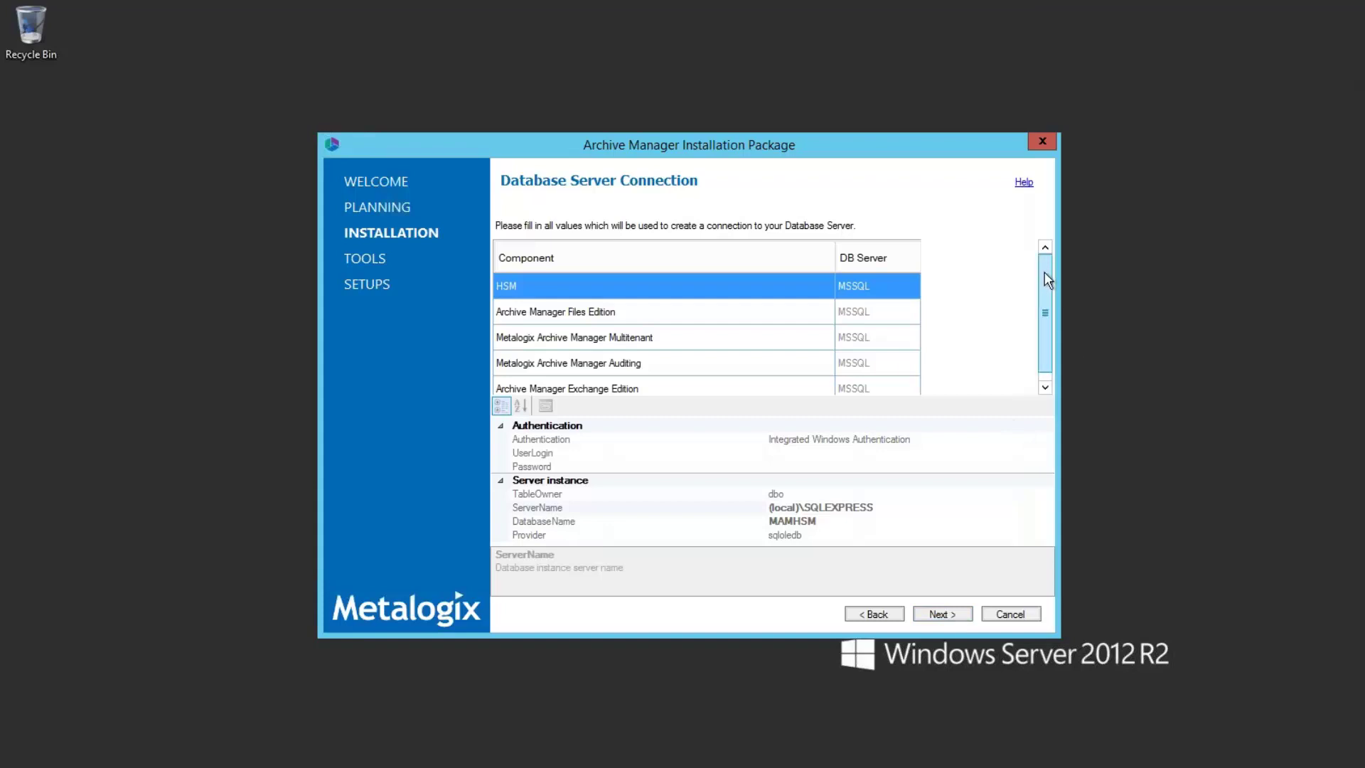
# Review the database server connection settings of HSM, Files Edition, Multitenant, Auditing and Exchange Edition
pyautogui.moveTo(1048, 280); pyautogui.dragTo(1046, 293)
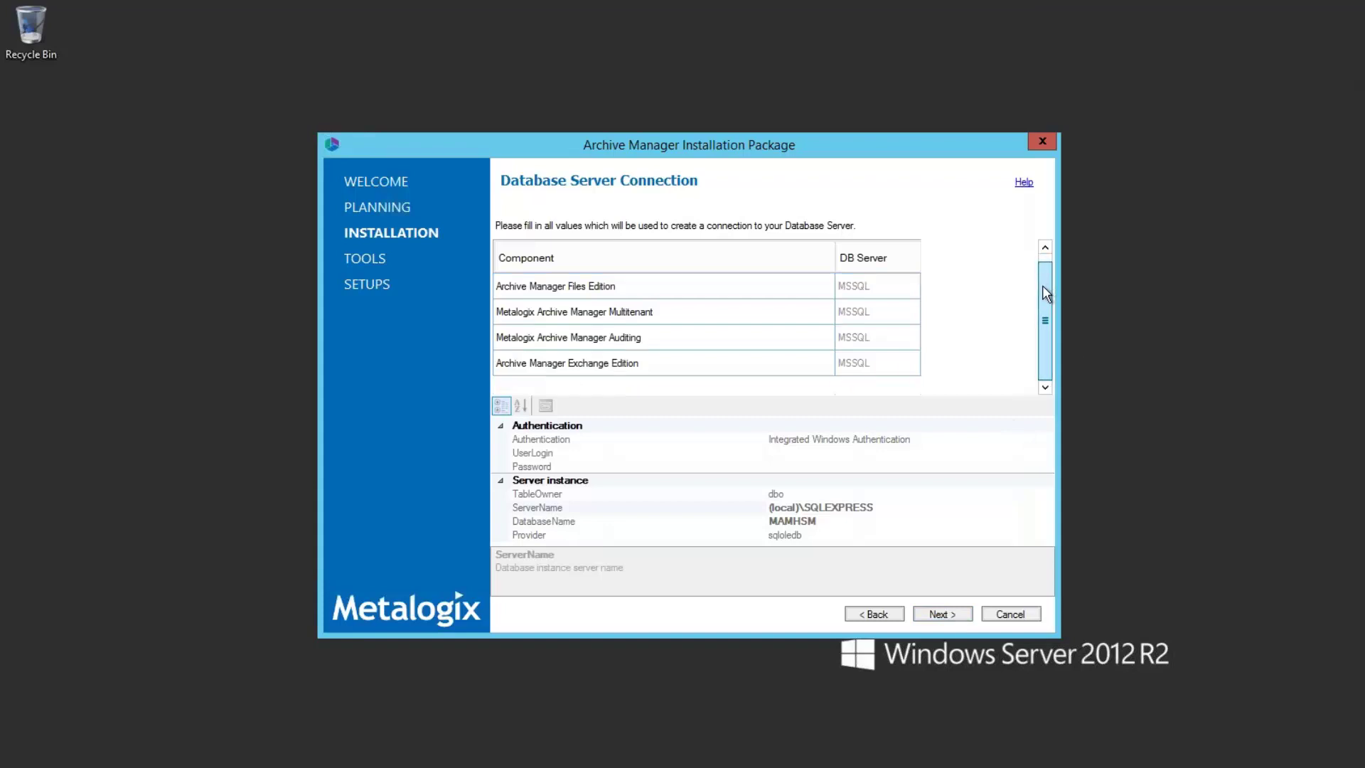
pyautogui.click(708, 288)
pyautogui.click(700, 318)
pyautogui.click(698, 337)
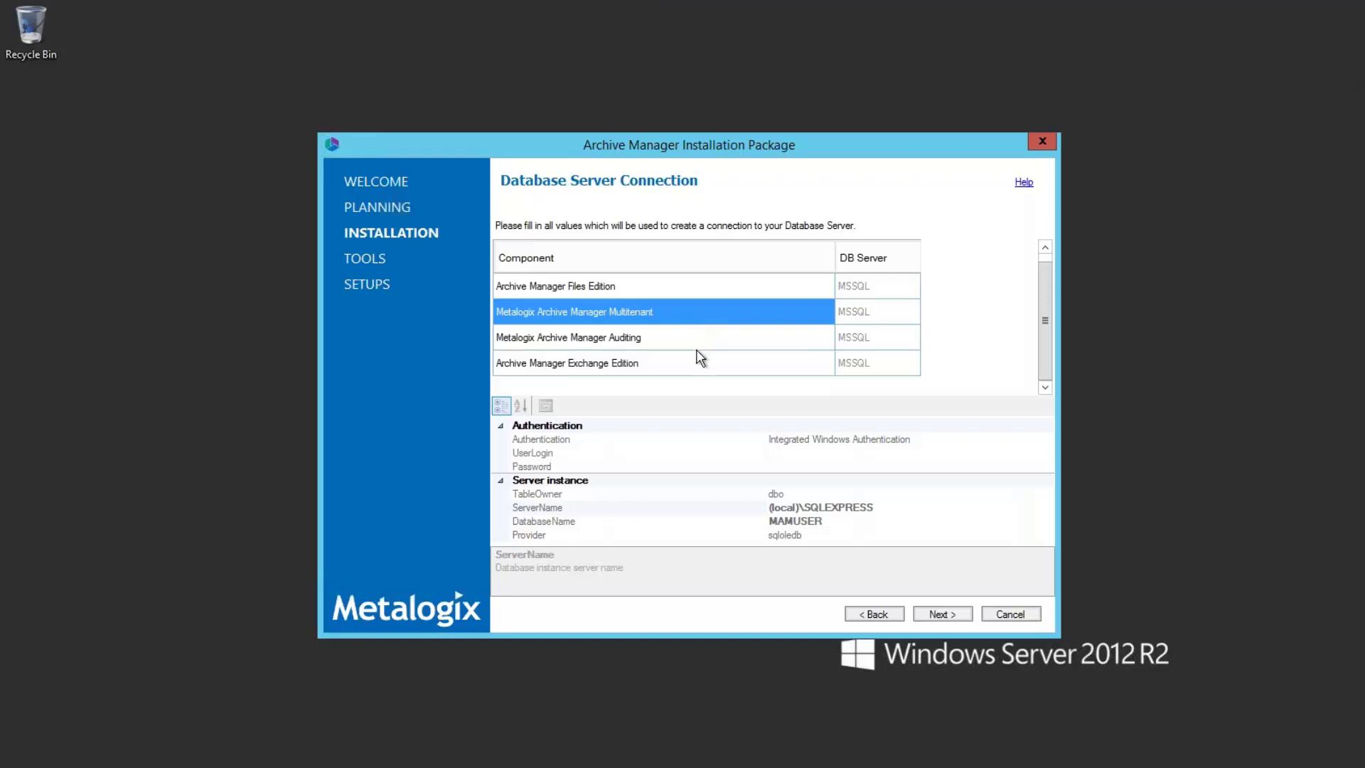
pyautogui.click(700, 364)
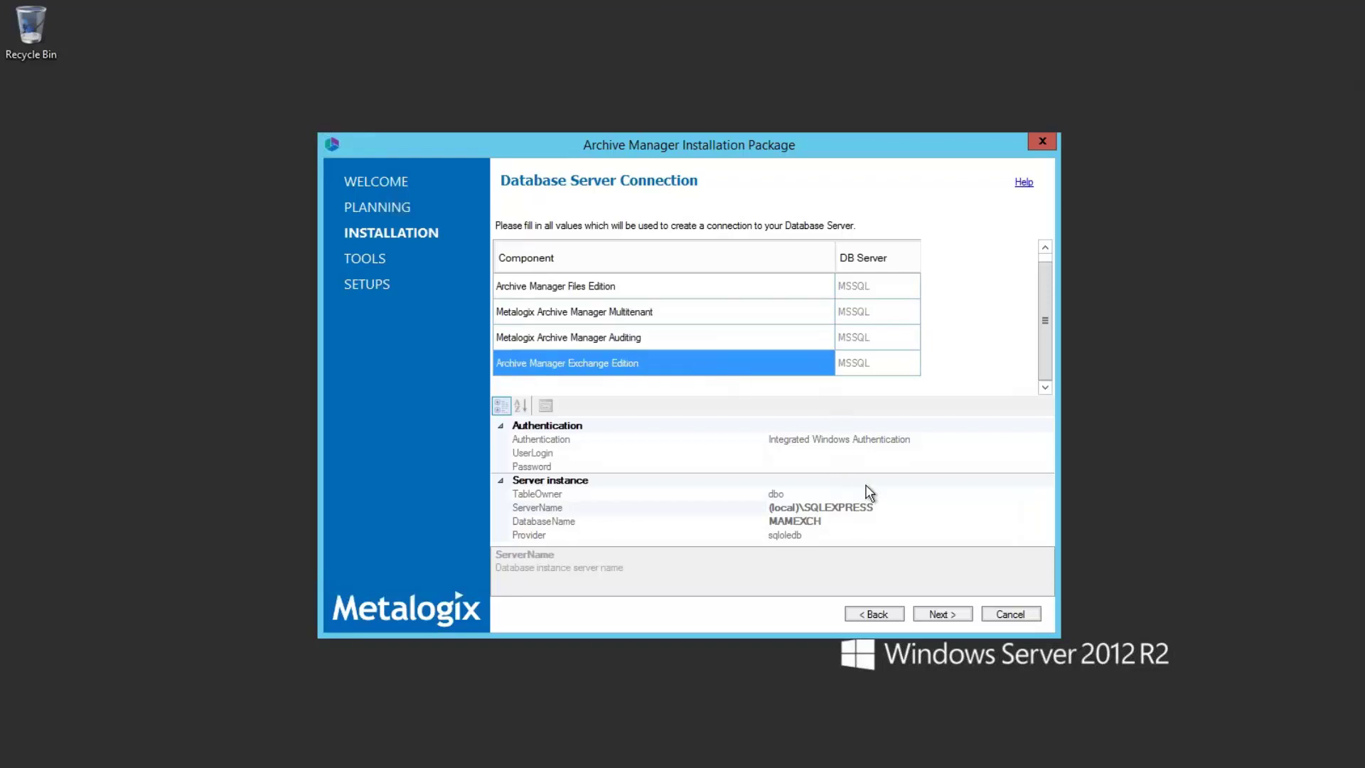
pyautogui.click(864, 291)
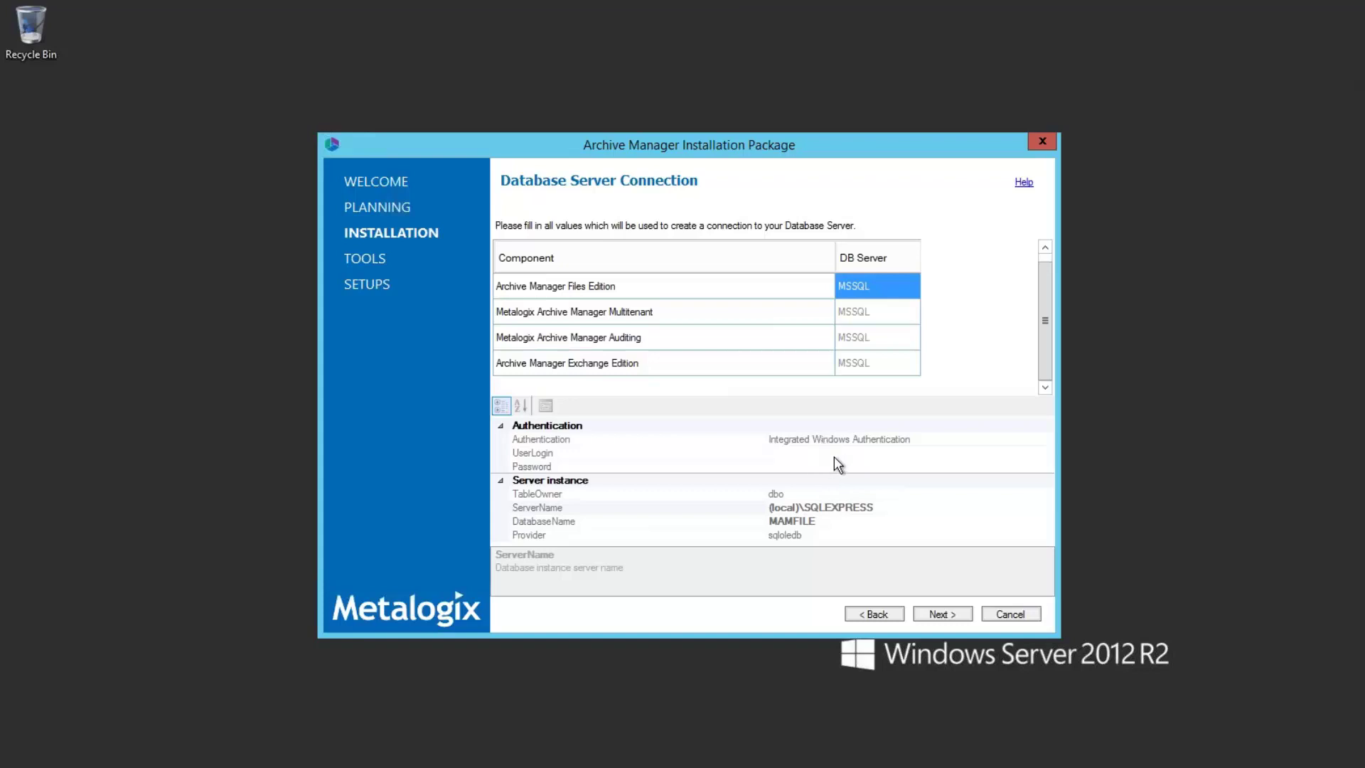
pyautogui.scroll(1, 1046, 301)
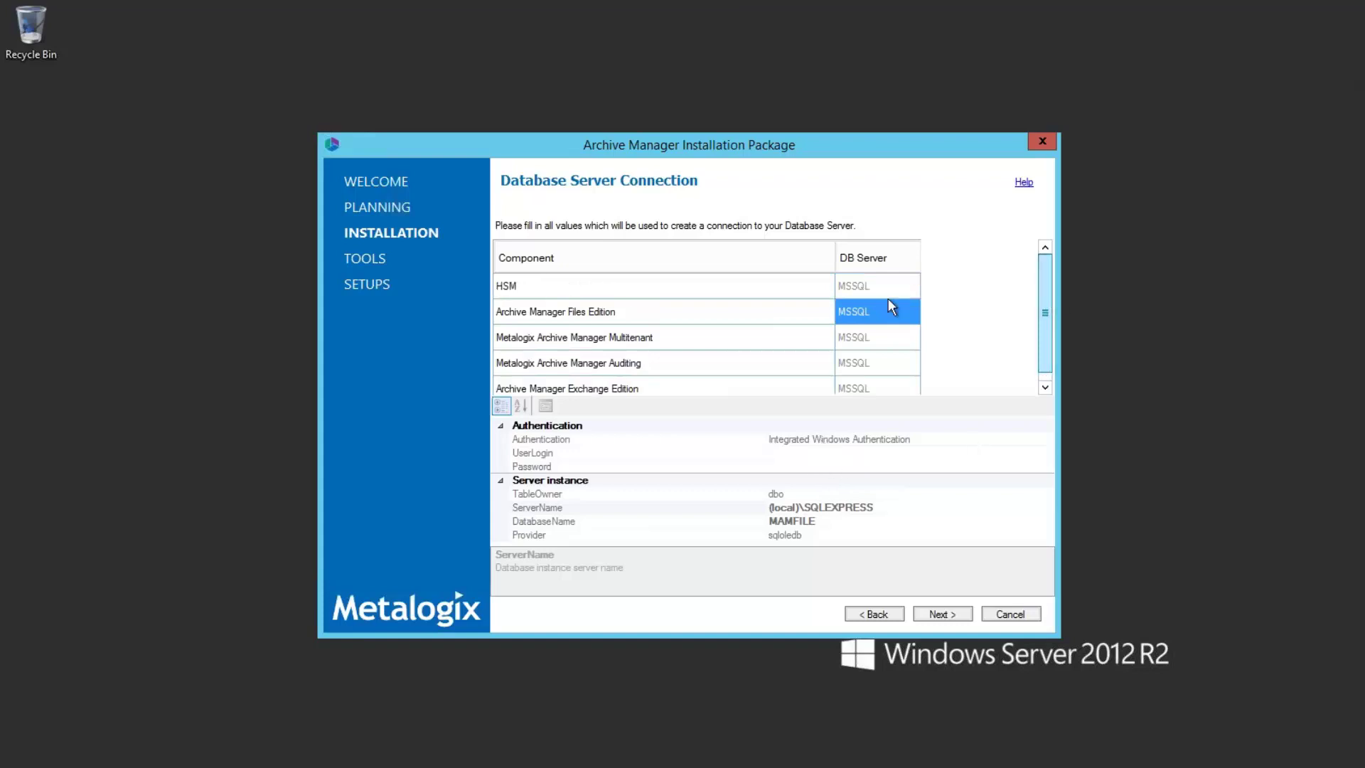
pyautogui.click(693, 285)
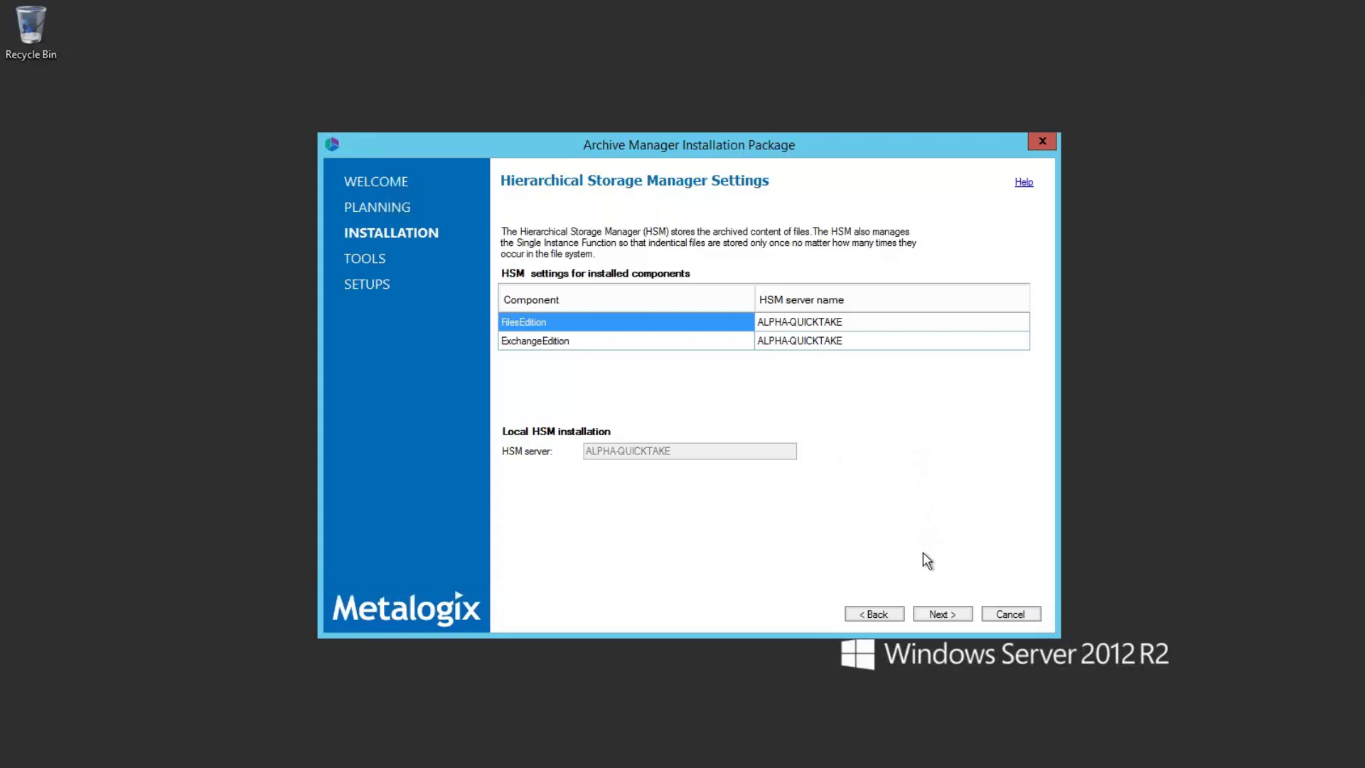
# Accept the existing HSM server and search installation settings and start the installation from the summary
pyautogui.click(946, 615)
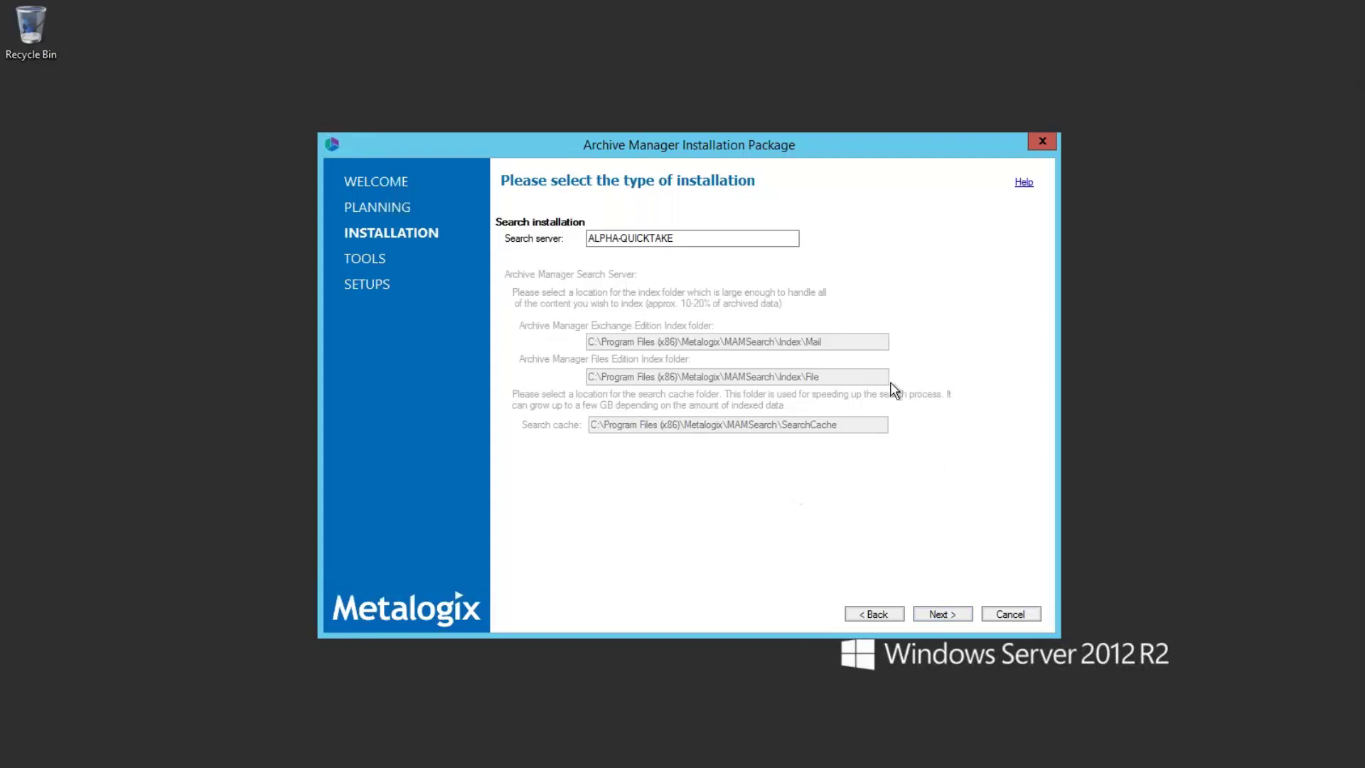
pyautogui.click(953, 617)
pyautogui.click(953, 611)
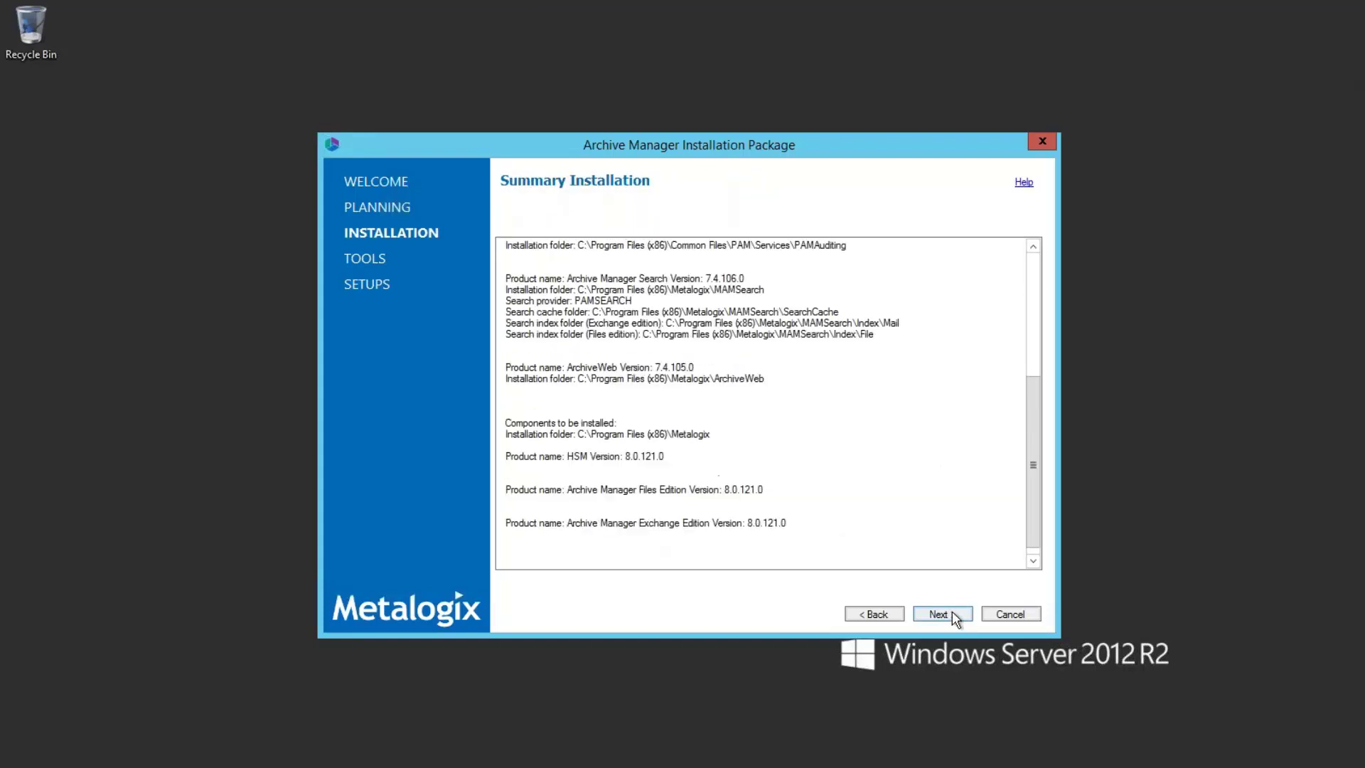
pyautogui.click(952, 615)
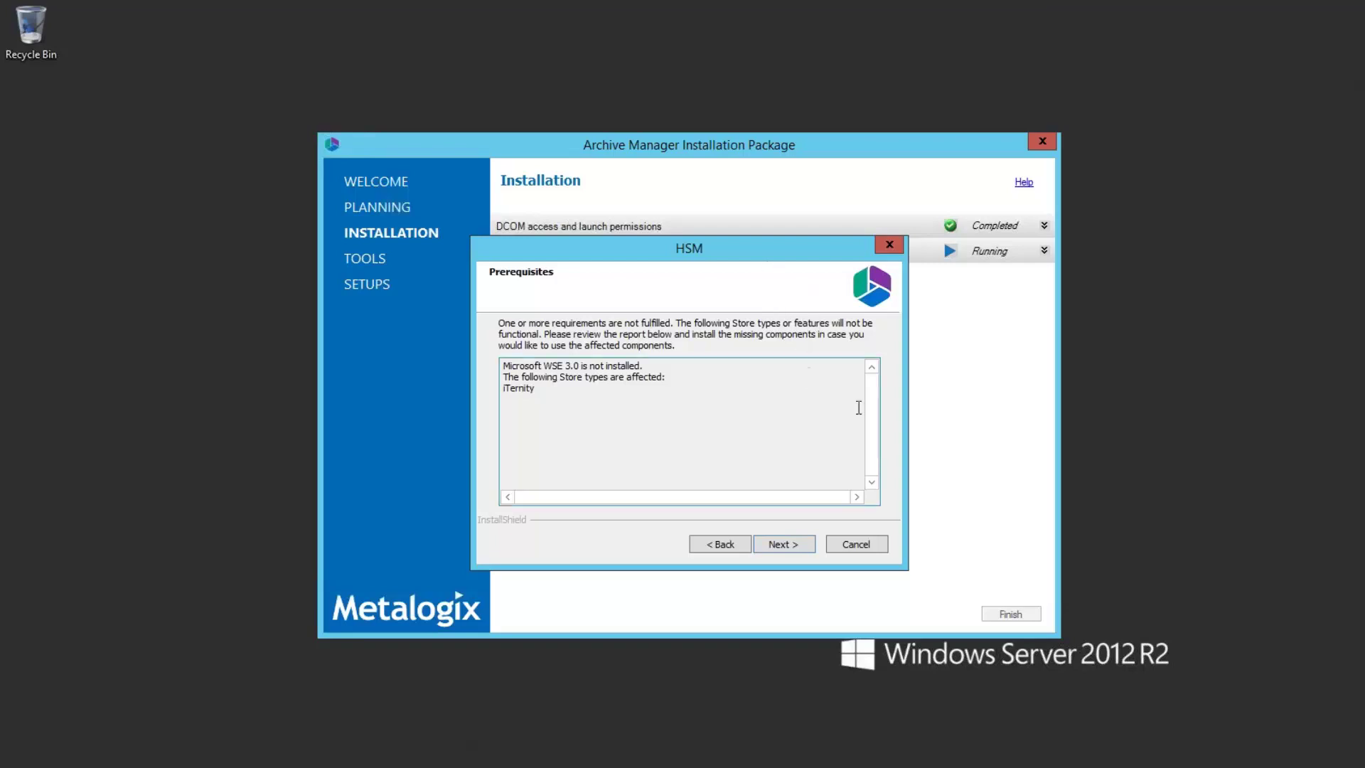
# Continue the HSM setup past its prerequisites report and move the Archive Manager Search progress window down to uncover the installation list
pyautogui.click(723, 413)
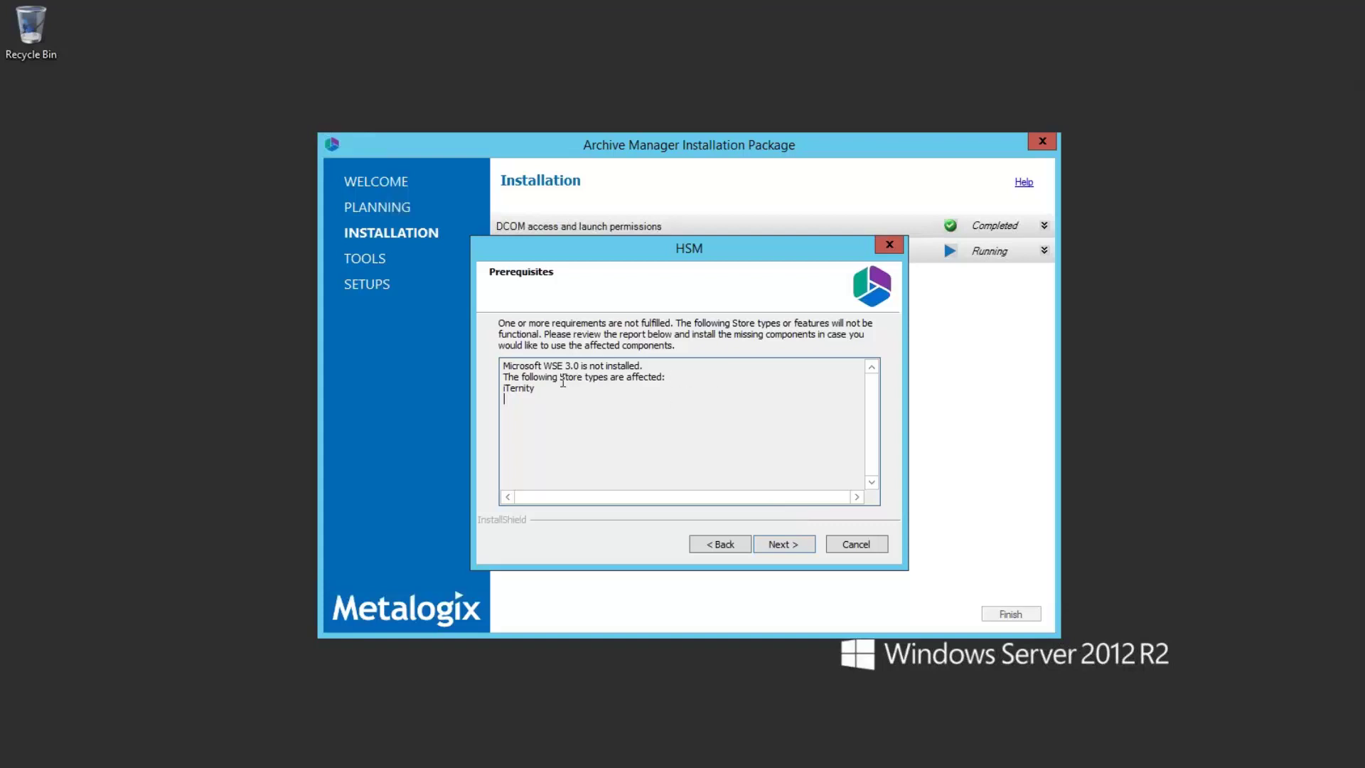
pyautogui.click(797, 546)
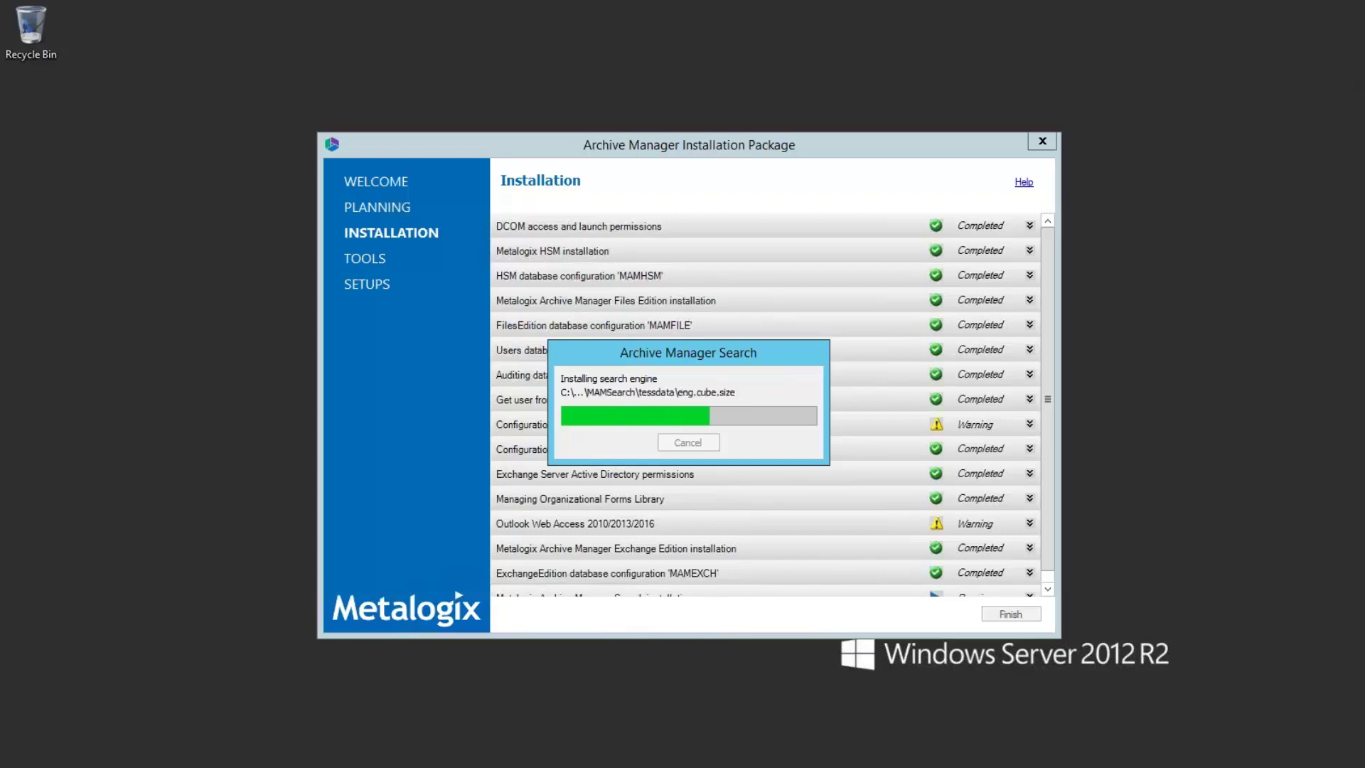
pyautogui.moveTo(734, 352); pyautogui.dragTo(742, 486)
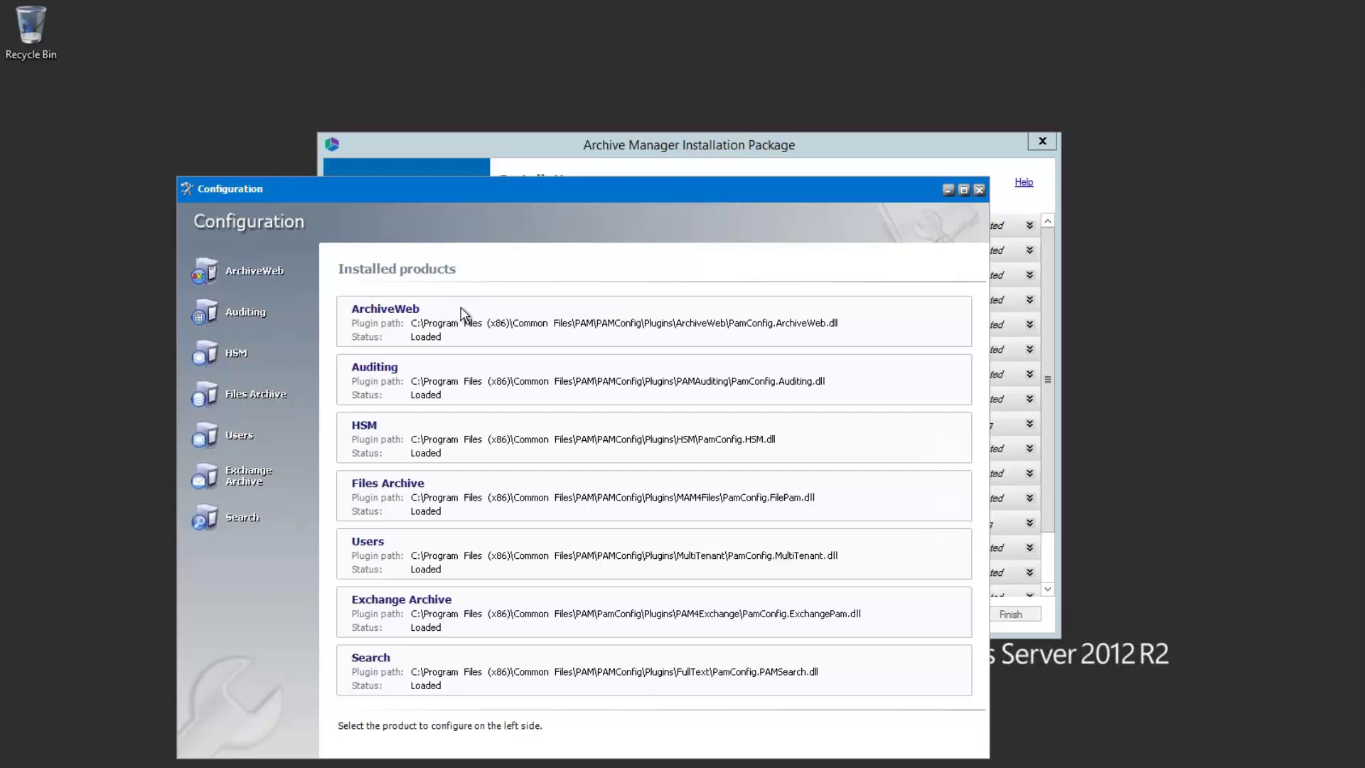
# Check the database connections and script versions of the installed products and the ArchiveWeb settings, then close the Configuration window
pyautogui.click(268, 311)
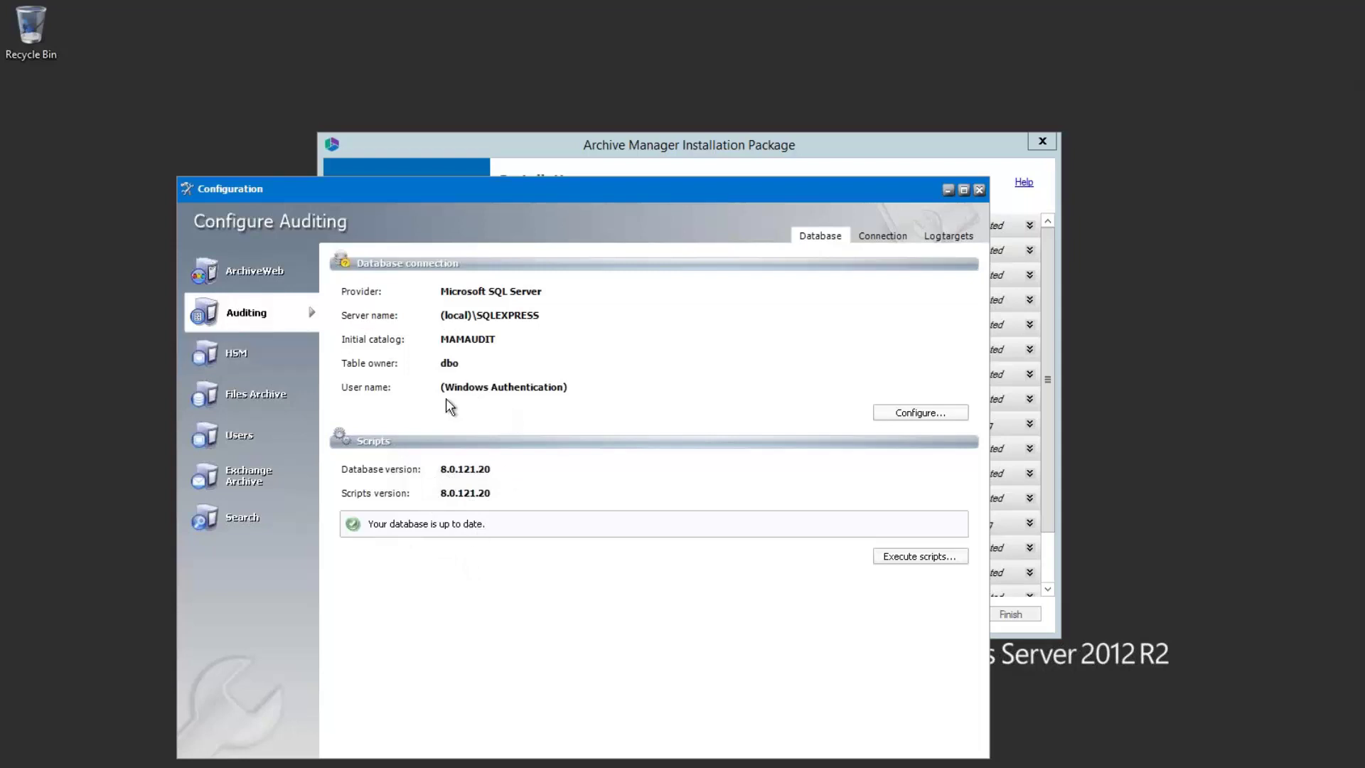
pyautogui.click(265, 357)
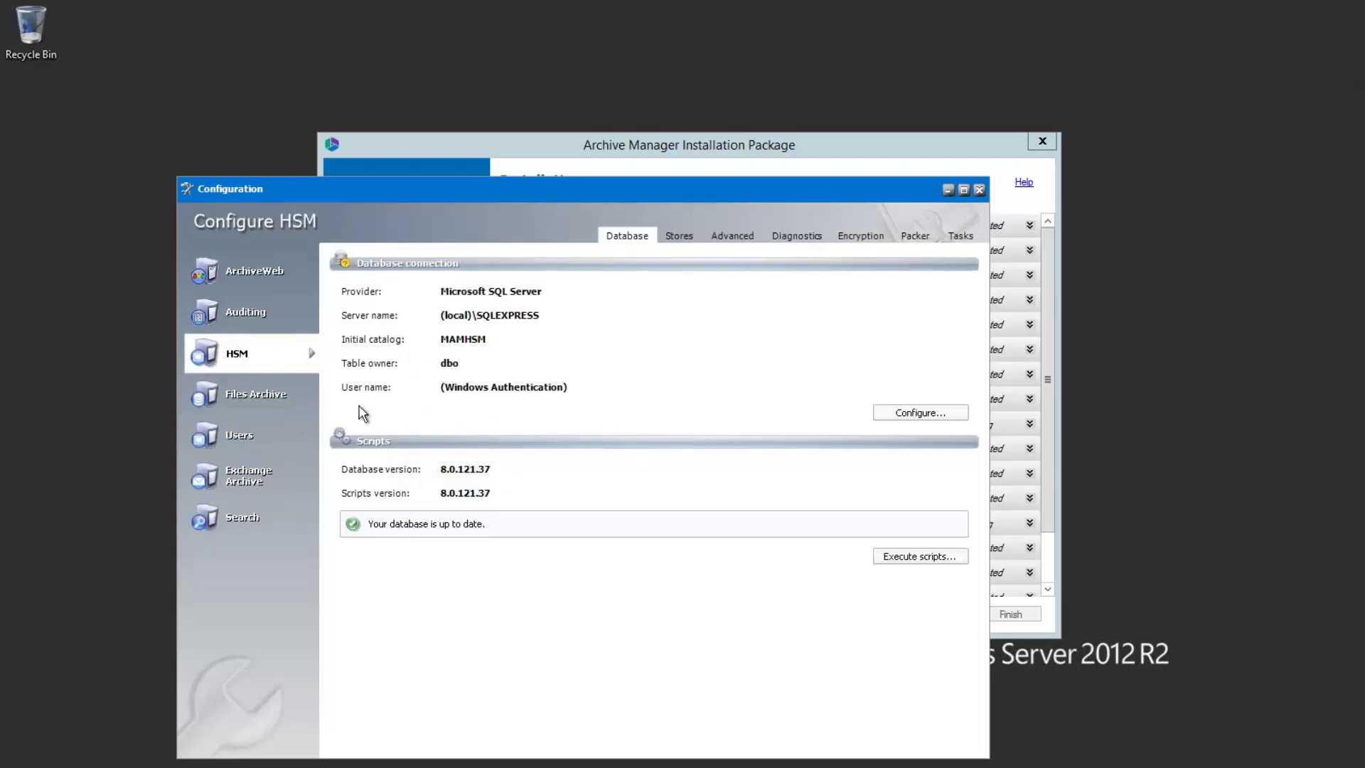
pyautogui.click(266, 399)
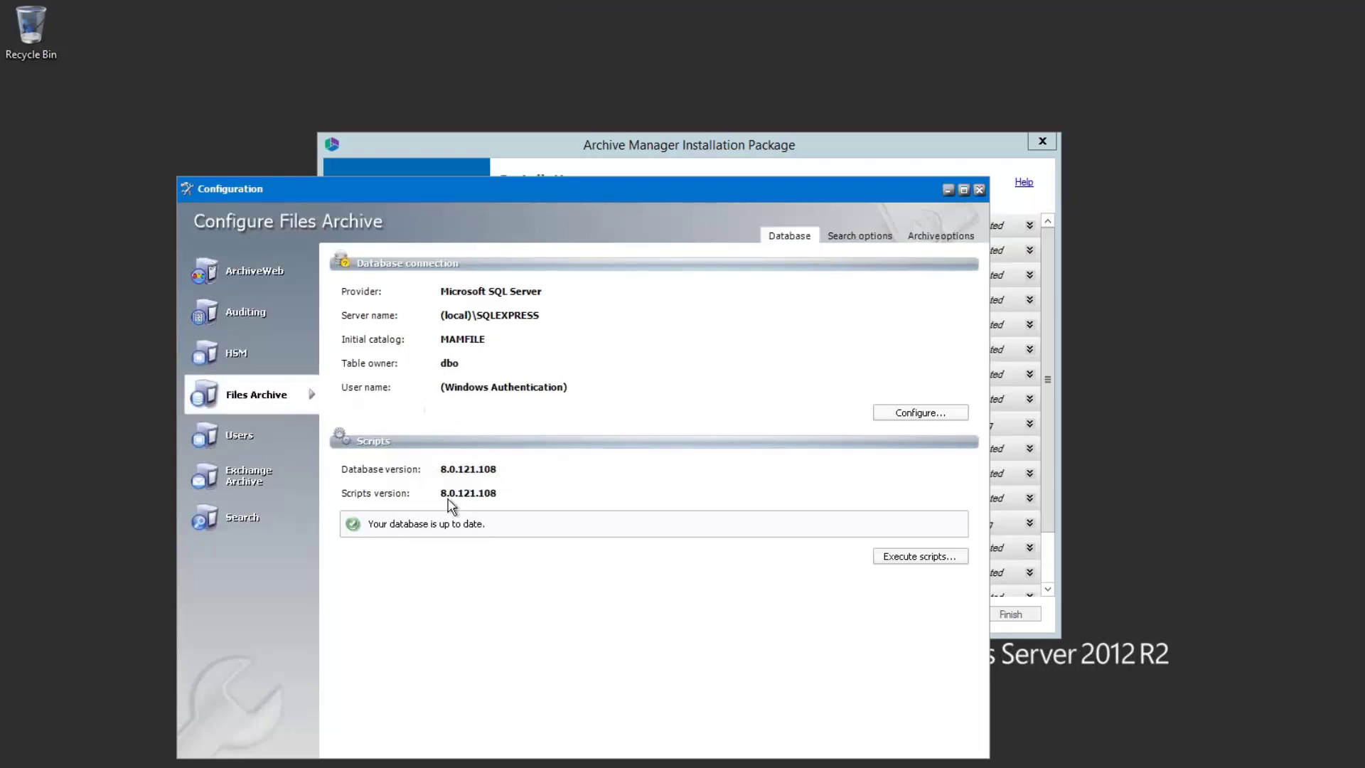
pyautogui.click(255, 438)
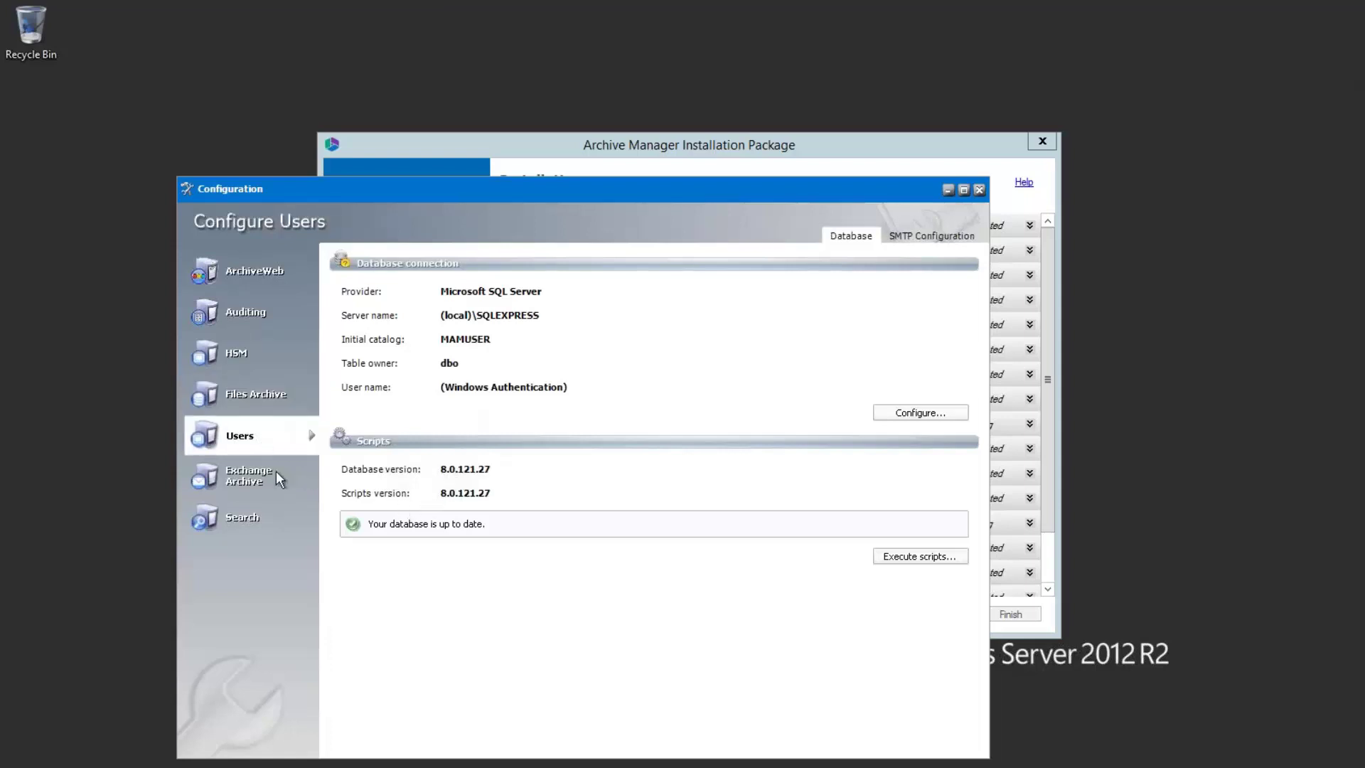
pyautogui.click(254, 480)
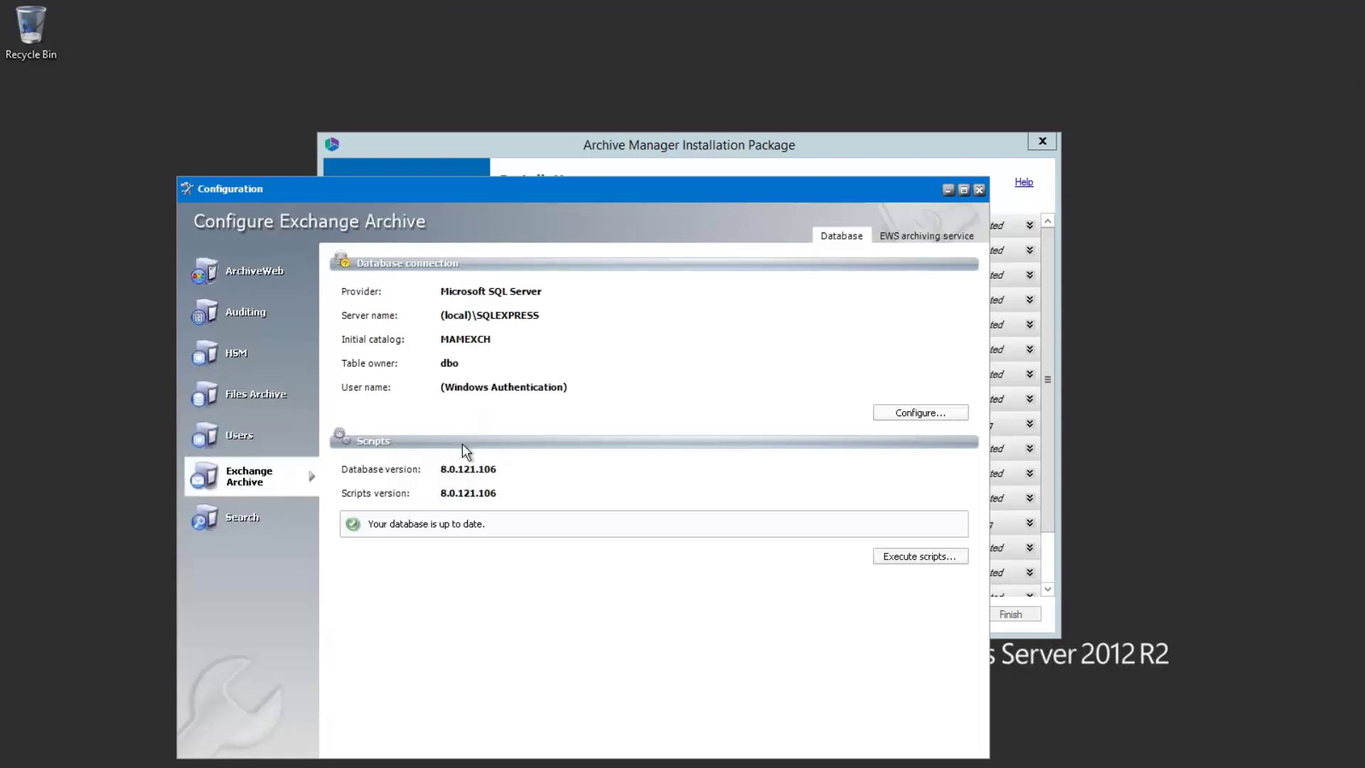
pyautogui.click(256, 272)
pyautogui.click(255, 512)
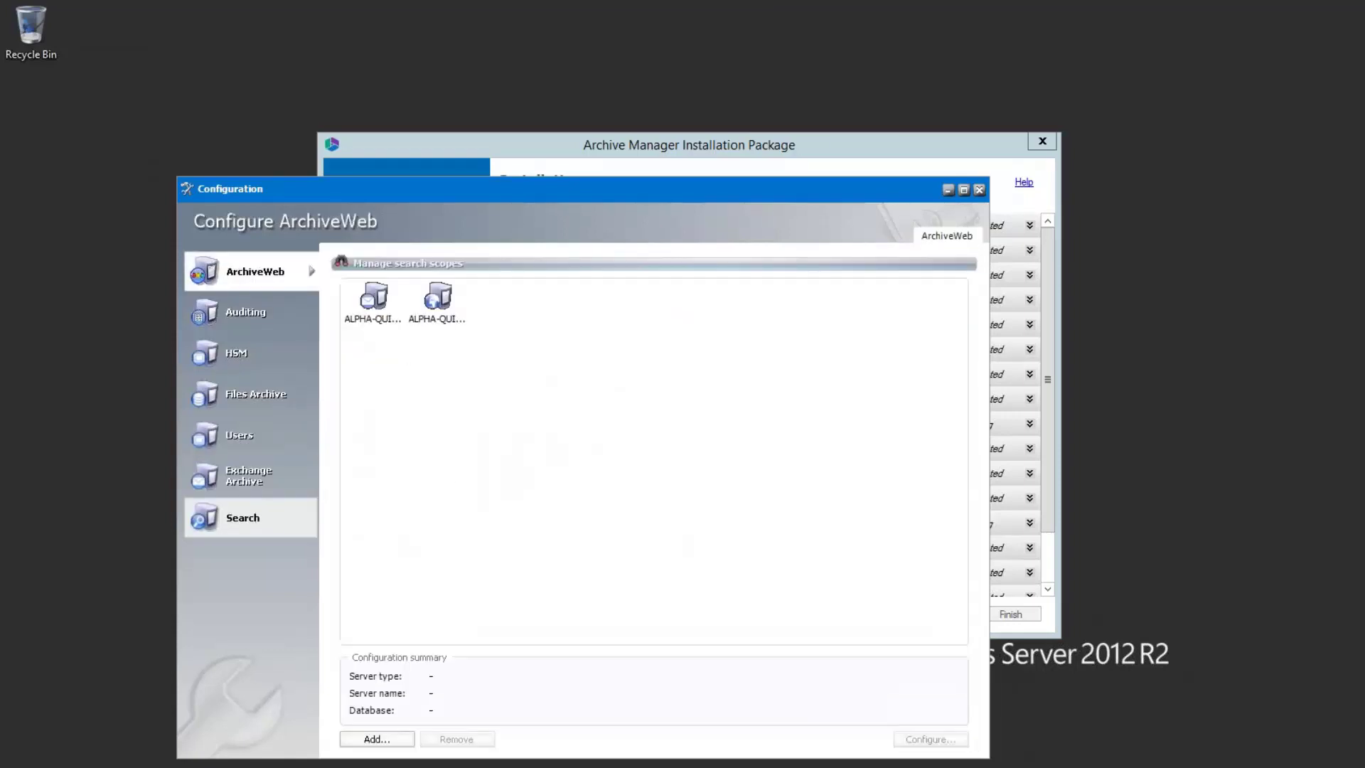
pyautogui.click(244, 274)
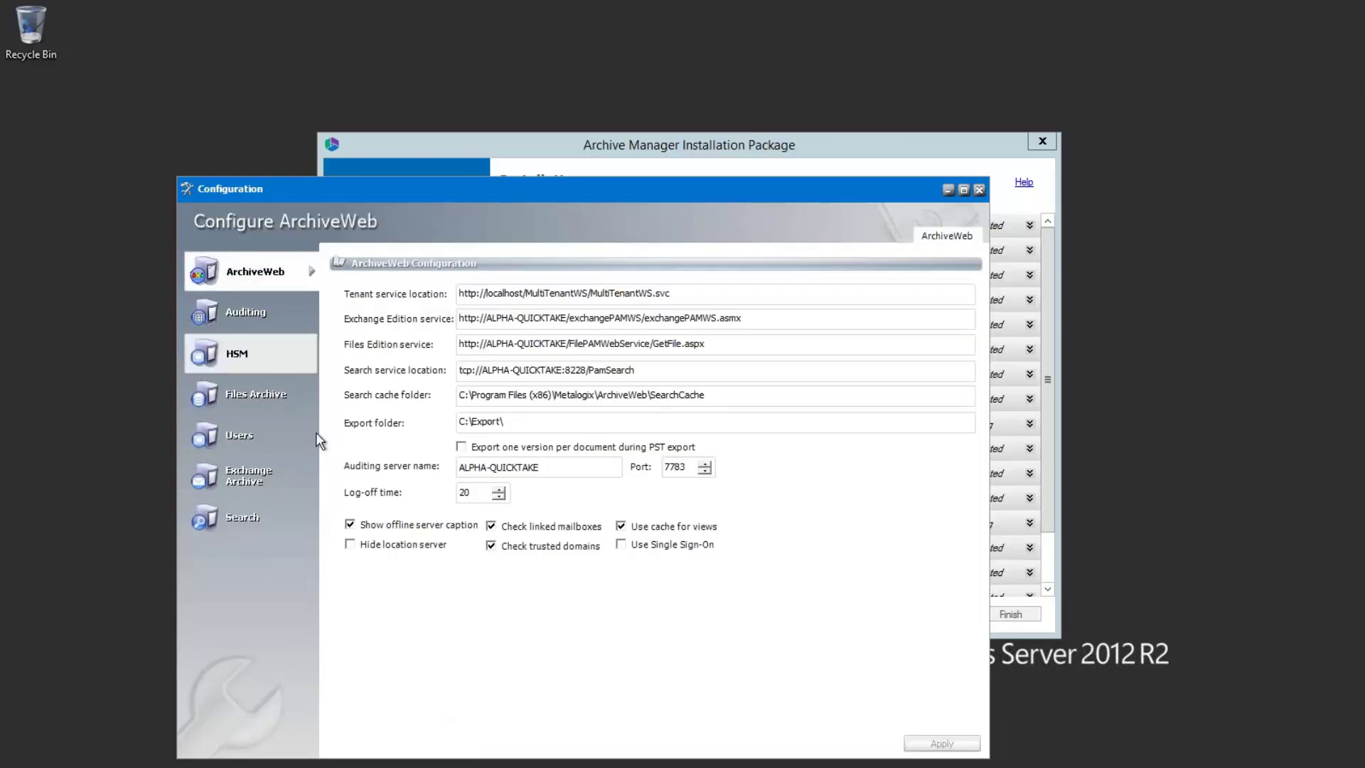
pyautogui.click(263, 306)
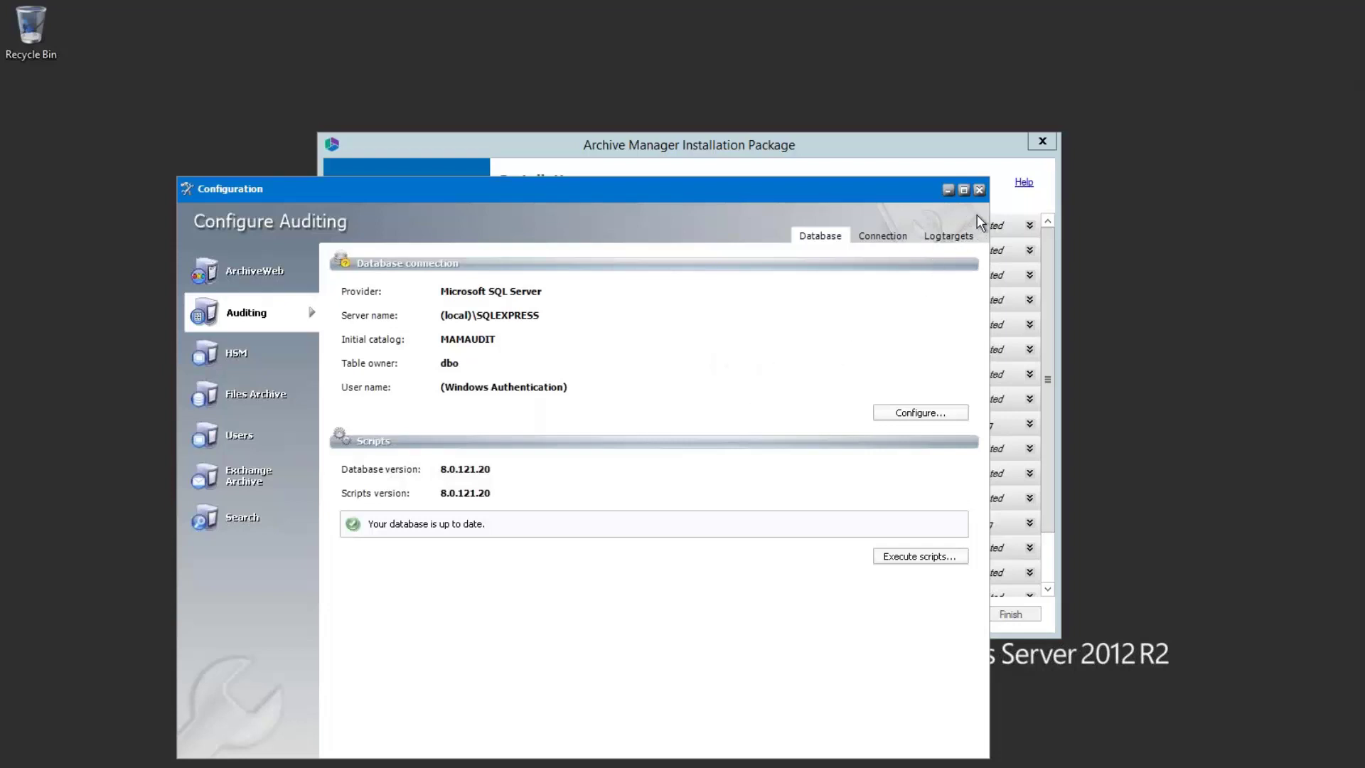
pyautogui.click(980, 191)
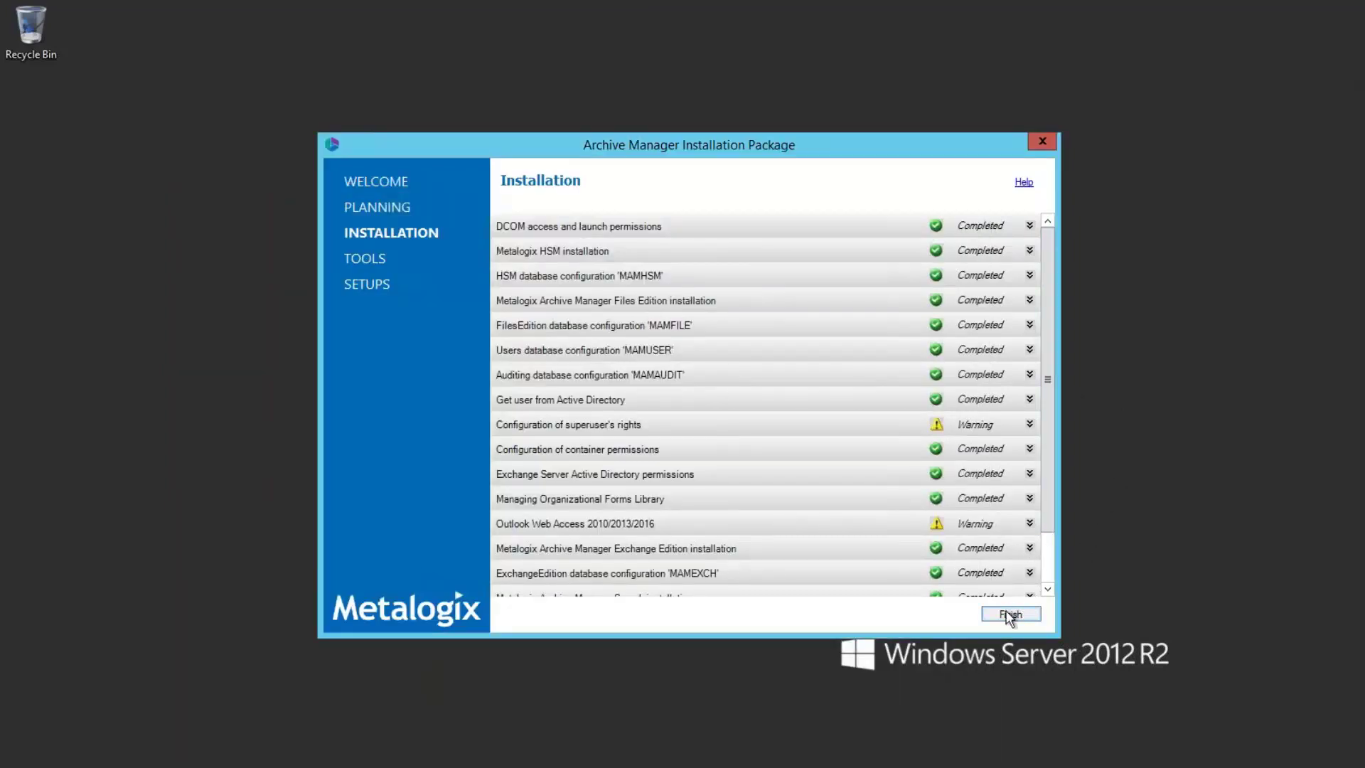
# Review the installation results, expand the Outlook Web Access 2010/2013/2016 warning details, and finish the installation
pyautogui.moveTo(1050, 392); pyautogui.dragTo(1051, 455)
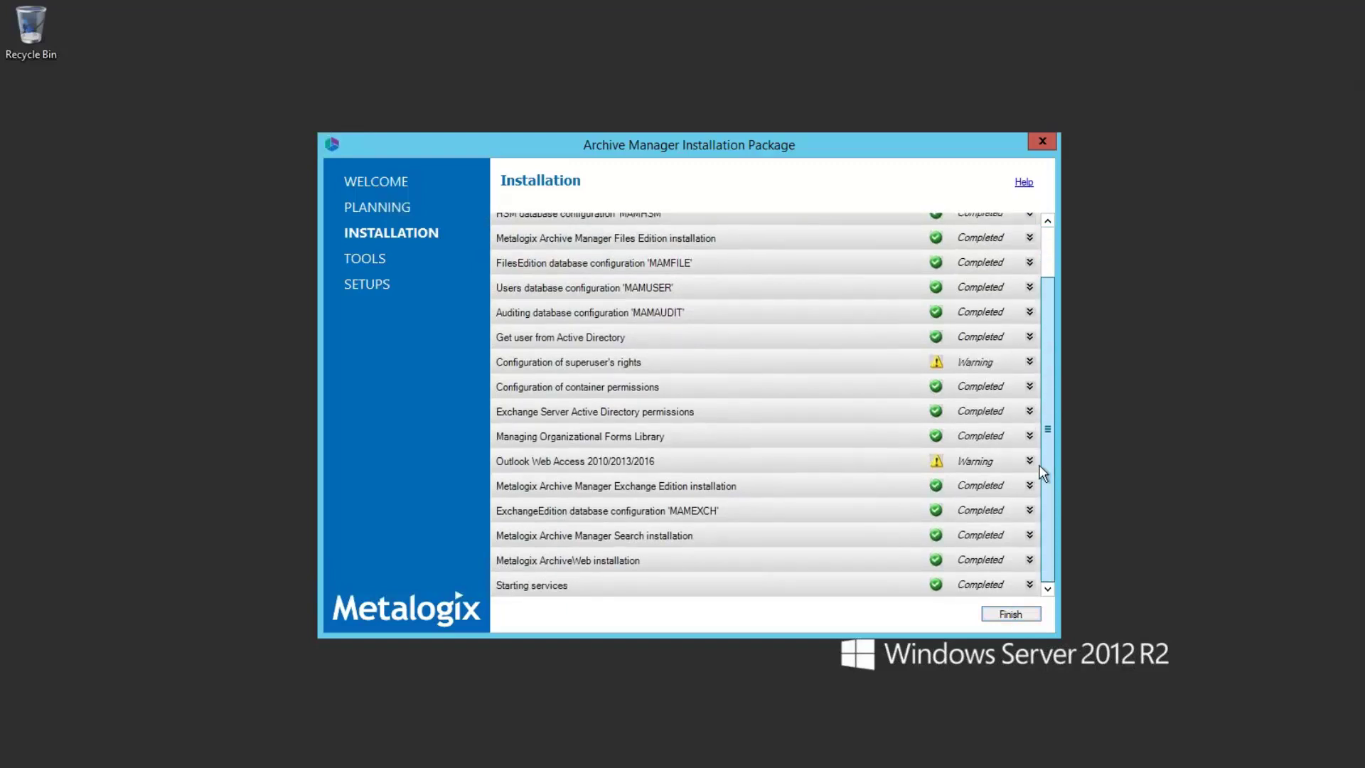
pyautogui.click(1029, 461)
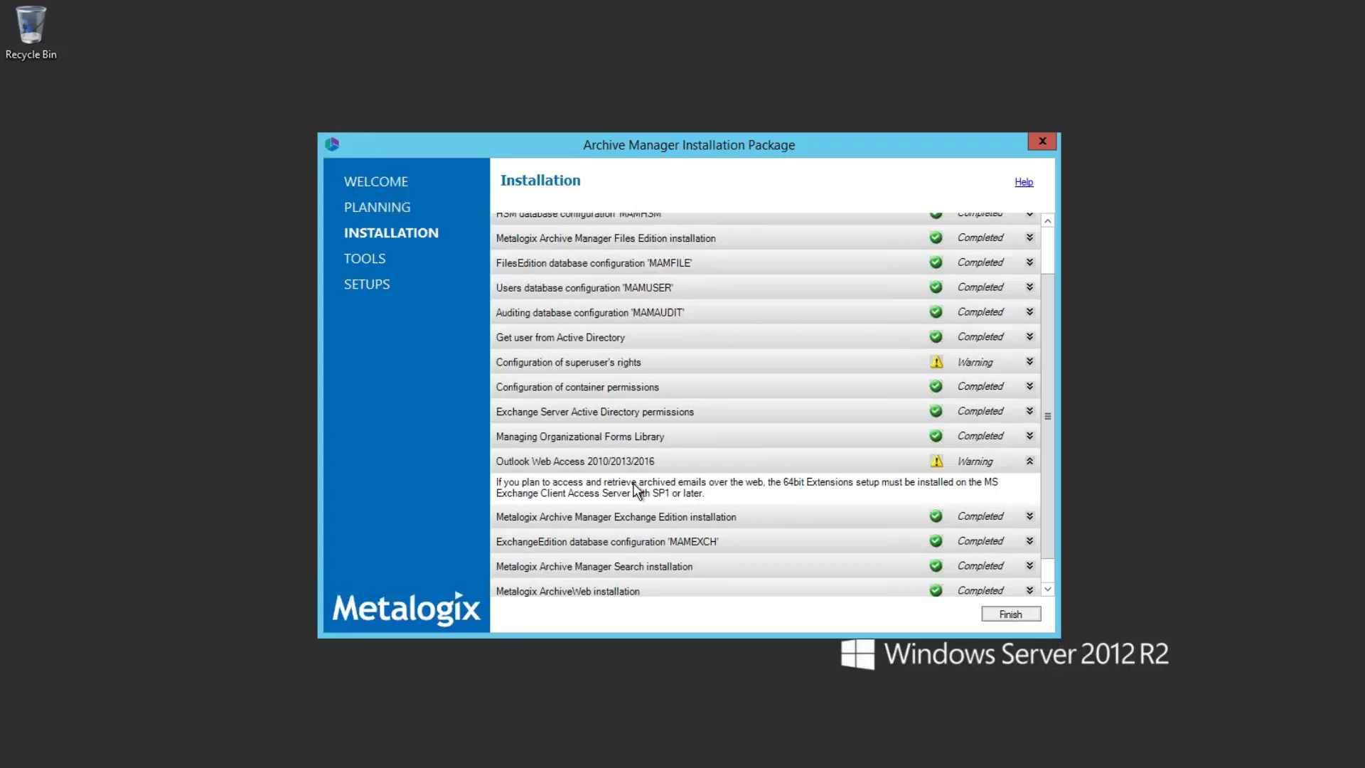
pyautogui.click(1009, 615)
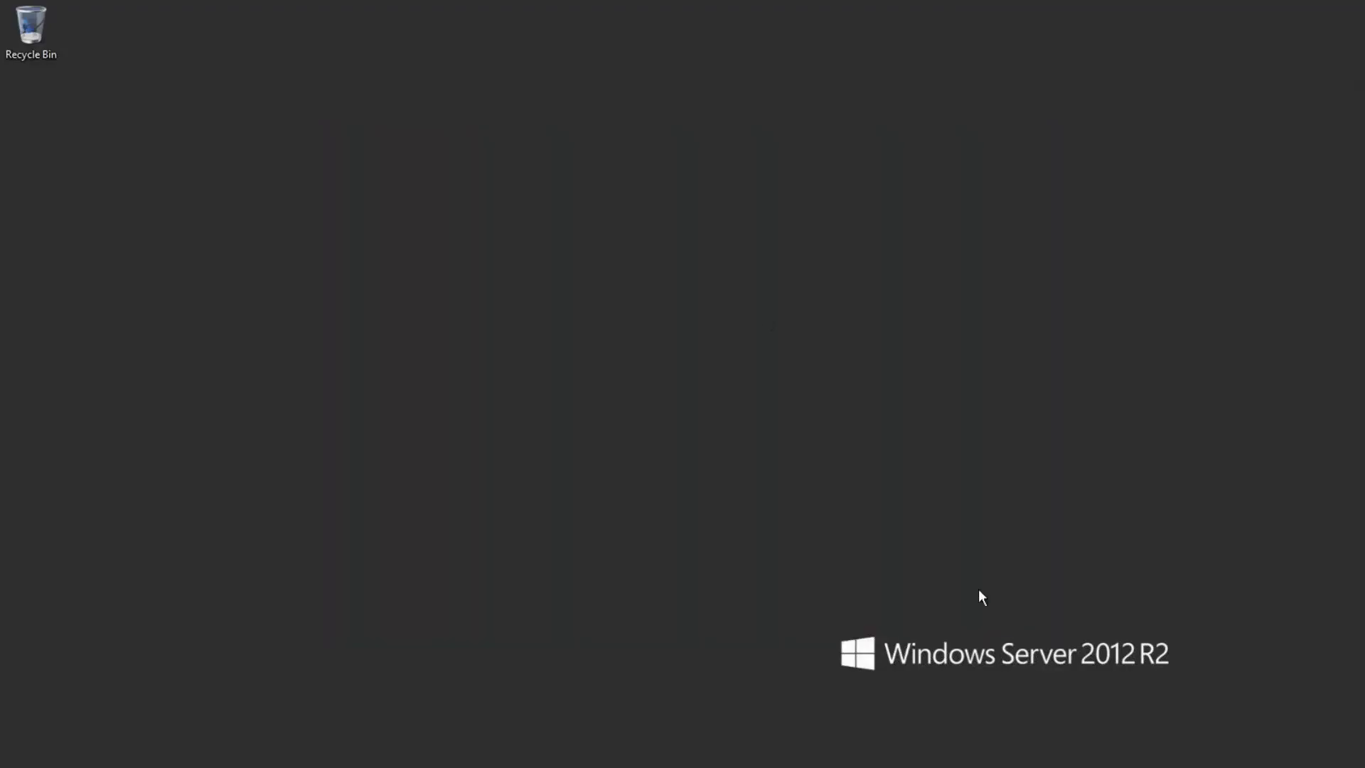